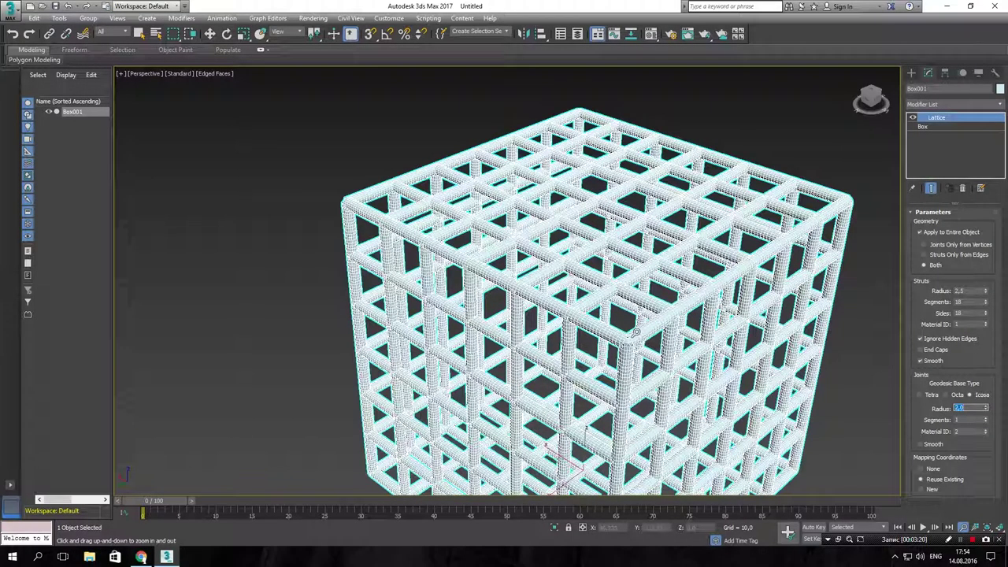
{"action": "scroll", "coordinate": [639, 369], "scroll_direction": "up", "scroll_amount": 1}
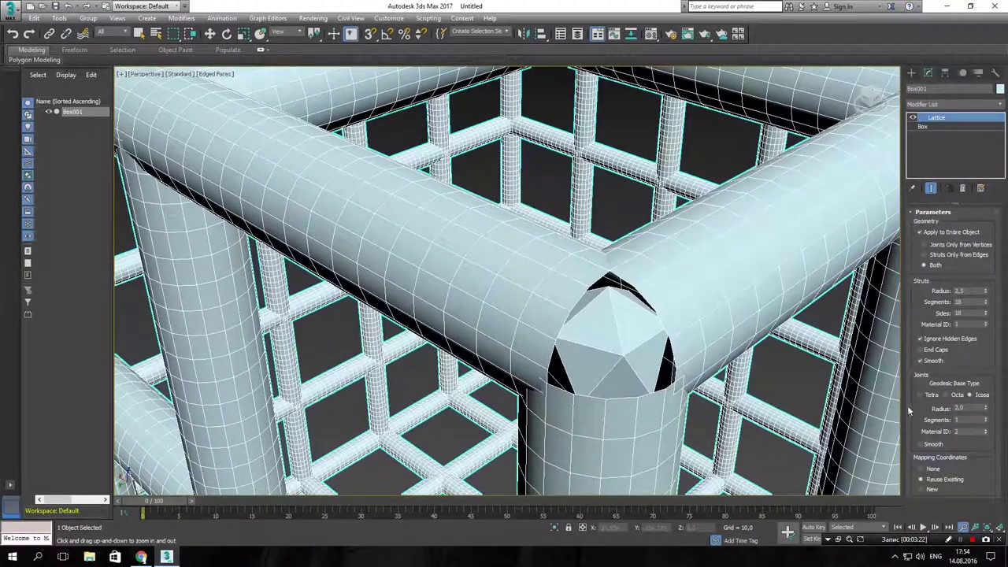
- Raise the lattice joint segments toward 26 and set the joint radius to 2,5
{"action": "left_click_drag", "start_coordinate": [986, 423], "coordinate": [984, 405]}
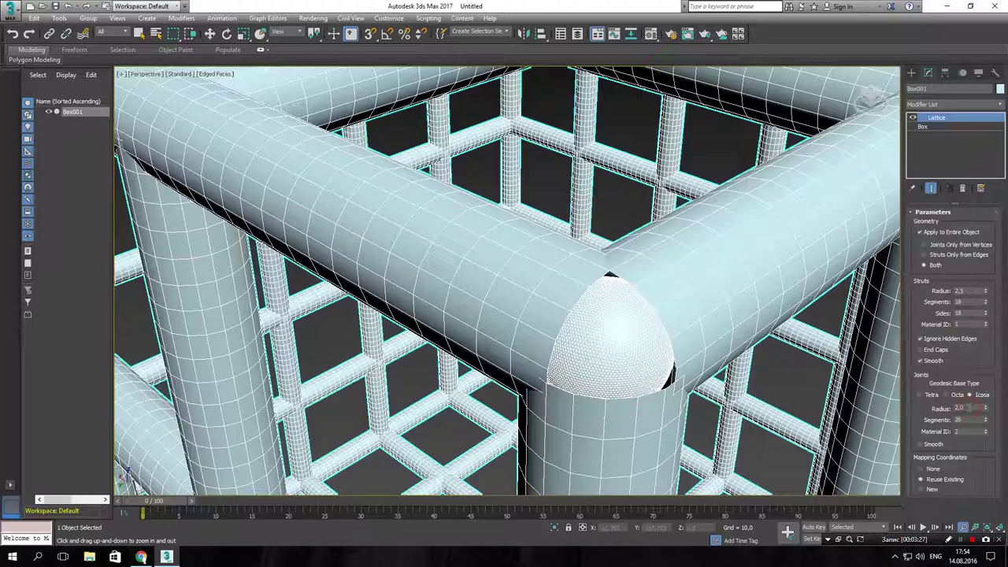
{"action": "left_click", "coordinate": [966, 408]}
{"action": "key", "text": "Return"}
{"action": "left_click_drag", "start_coordinate": [984, 403], "coordinate": [989, 409]}
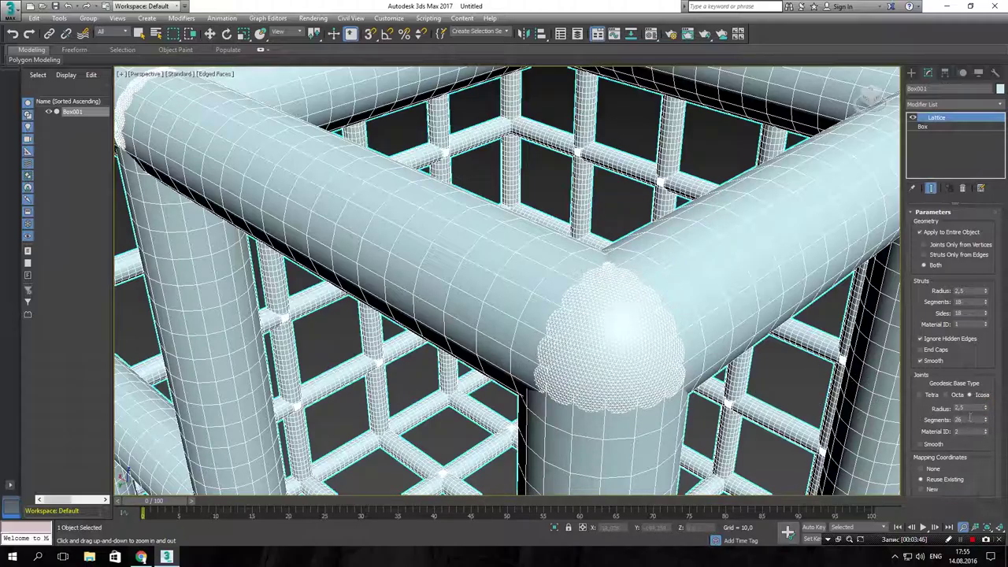
{"action": "left_click", "coordinate": [969, 419]}
- Change the lattice joint segment count to 20
{"action": "double_click", "coordinate": [956, 421]}
{"action": "type", "text": "20"}
{"action": "key", "text": "Return"}
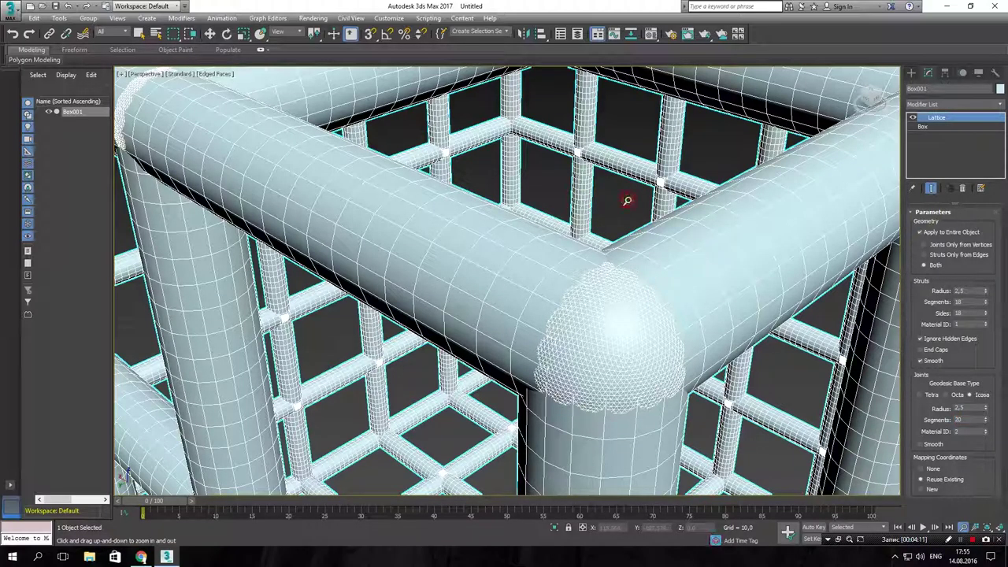
{"action": "scroll", "coordinate": [628, 201], "scroll_direction": "down", "scroll_amount": 6}
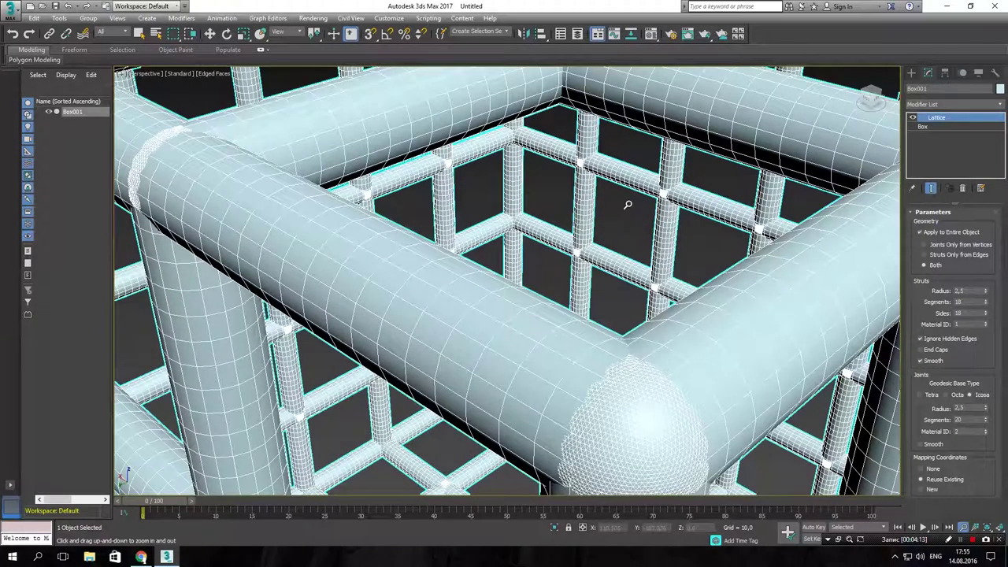
{"action": "scroll", "coordinate": [625, 206], "scroll_direction": "up", "scroll_amount": 2}
- Dismiss Environment and Effects, show viewport polygon/vertex statistics, and frame the lattice cube
{"action": "key", "text": "8"}
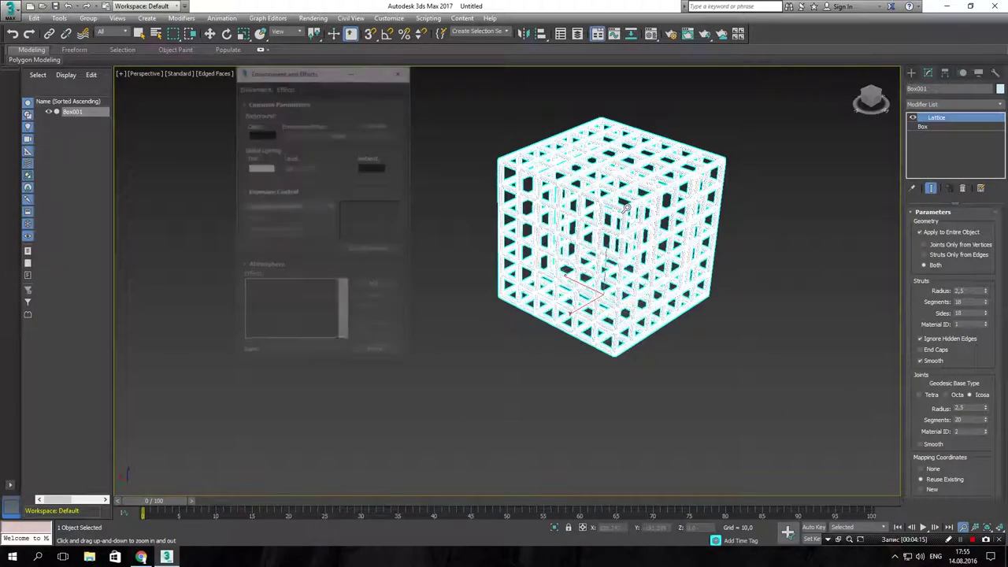
{"action": "left_click", "coordinate": [400, 71]}
{"action": "key", "text": "7"}
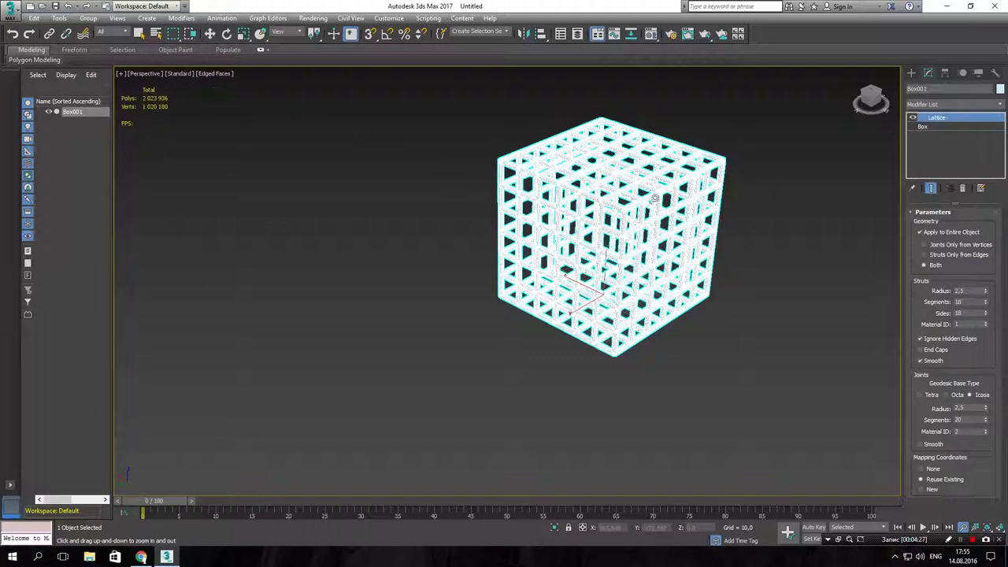
{"action": "scroll", "coordinate": [660, 201], "scroll_direction": "up", "scroll_amount": 5}
{"action": "middle_click_drag", "start_coordinate": [660, 200], "coordinate": [594, 223]}
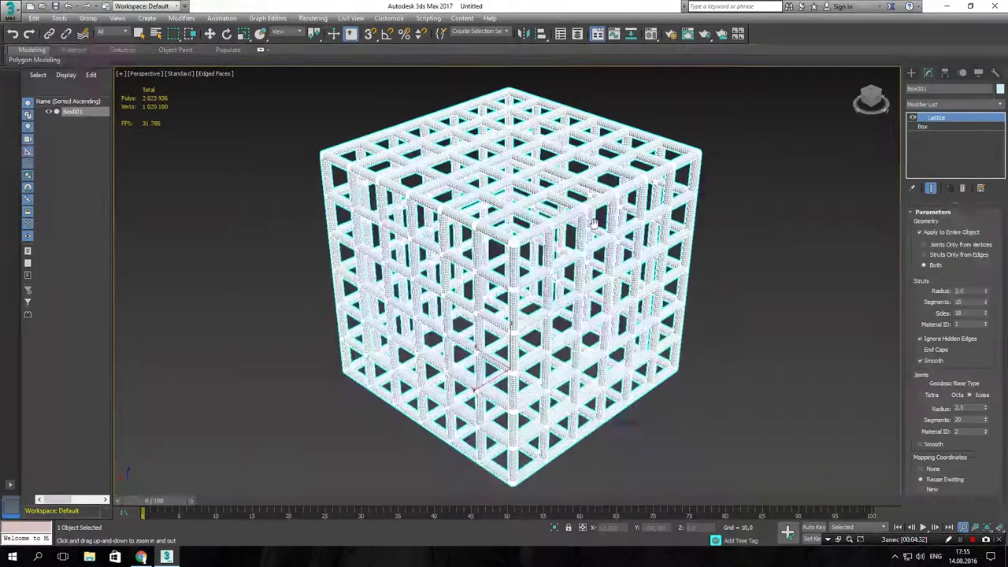
- Try the Tetra joint base, then switch the lattice joints to Octa
{"action": "left_click", "coordinate": [932, 395]}
{"action": "right_click", "coordinate": [238, 186]}
{"action": "scroll", "coordinate": [511, 242], "scroll_direction": "up", "scroll_amount": 6}
{"action": "scroll", "coordinate": [510, 242], "scroll_direction": "up", "scroll_amount": 4}
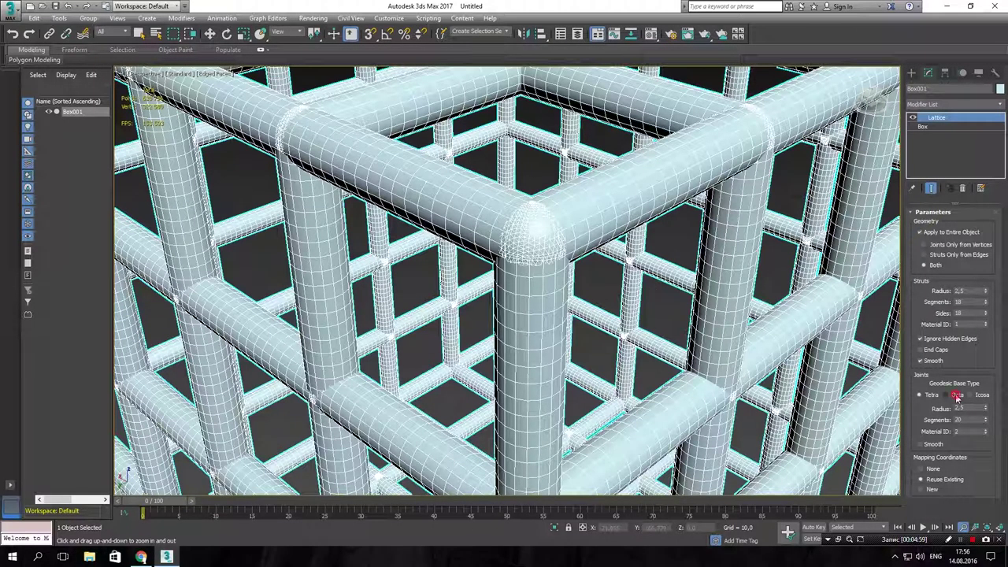
{"action": "left_click", "coordinate": [956, 395]}
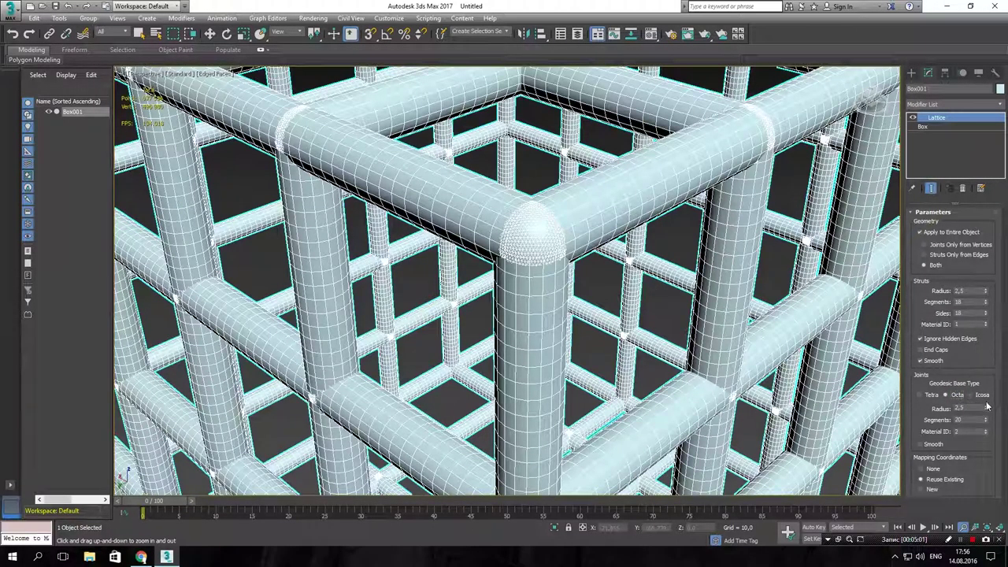
- Swell the lattice joints to radius 7,5 and zoom in to inspect the large spheres
{"action": "left_click_drag", "start_coordinate": [986, 405], "coordinate": [989, 403]}
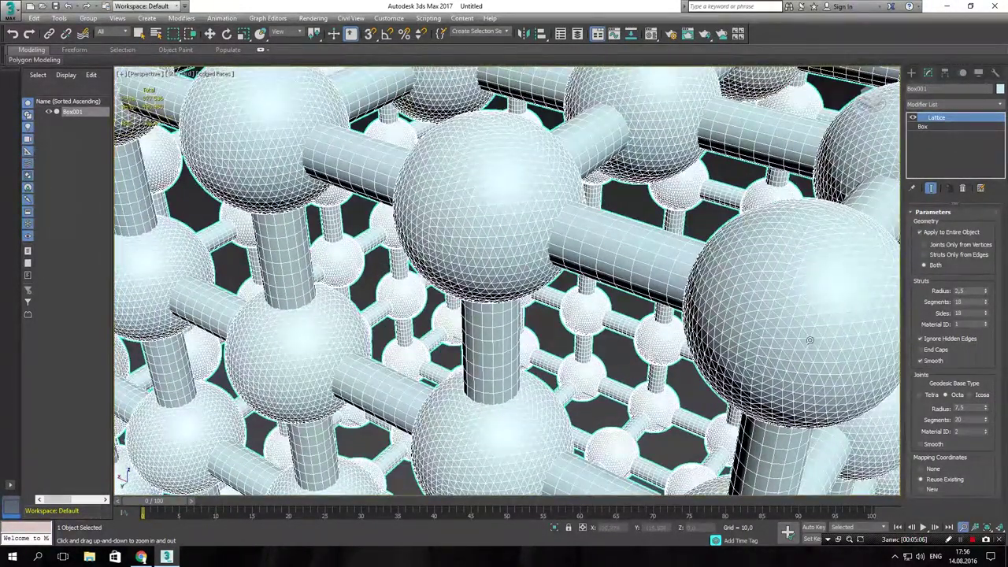
{"action": "scroll", "coordinate": [810, 340], "scroll_direction": "down", "scroll_amount": 10}
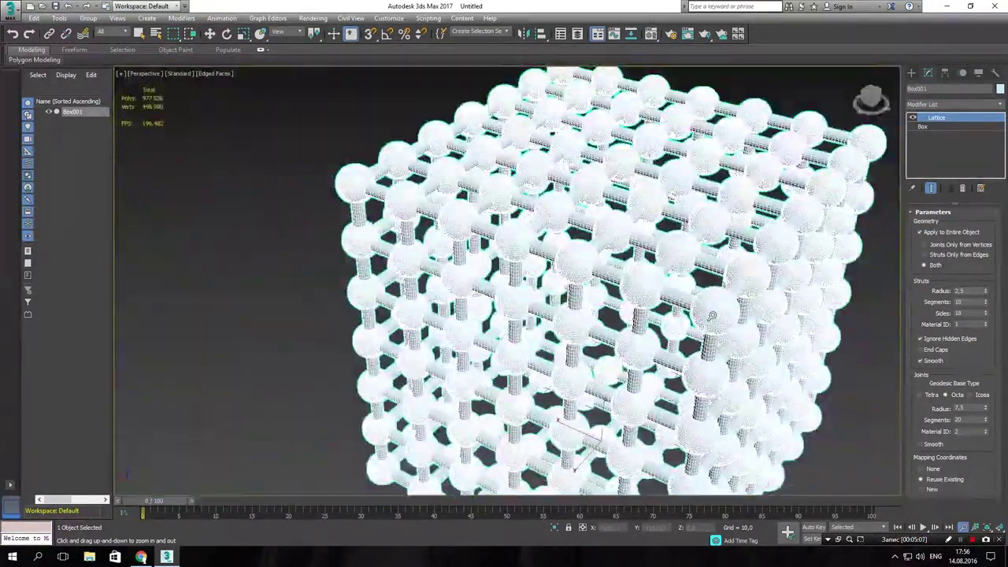
{"action": "scroll", "coordinate": [616, 222], "scroll_direction": "up", "scroll_amount": 6}
{"action": "scroll", "coordinate": [617, 223], "scroll_direction": "down", "scroll_amount": 8}
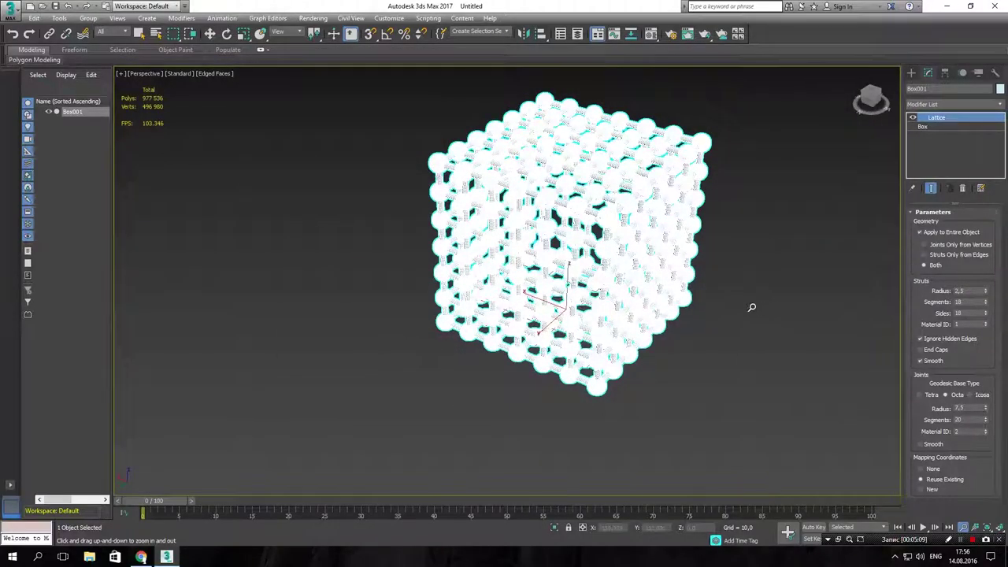
{"action": "scroll", "coordinate": [546, 244], "scroll_direction": "up", "scroll_amount": 10}
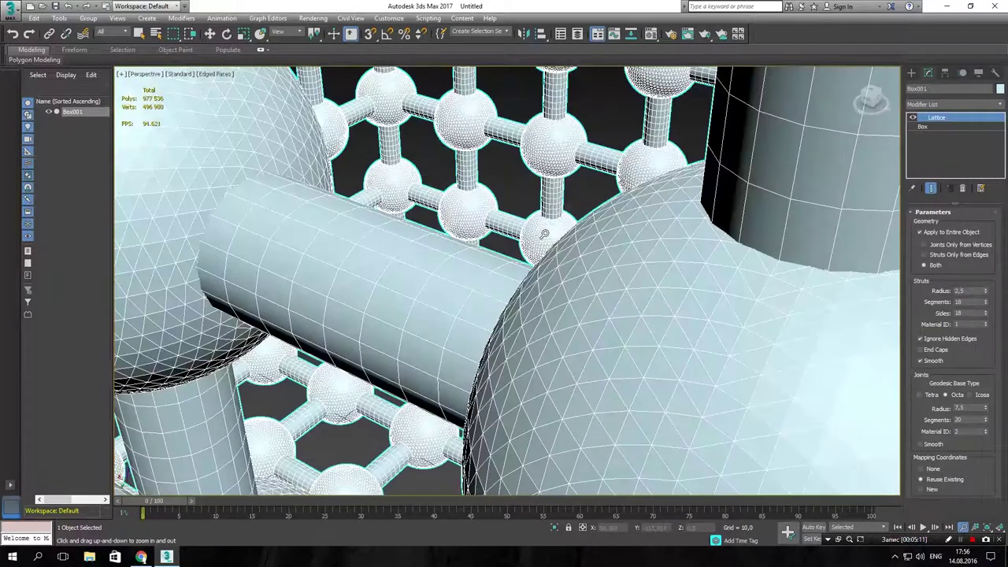
{"action": "scroll", "coordinate": [586, 244], "scroll_direction": "down", "scroll_amount": 3}
{"action": "scroll", "coordinate": [599, 248], "scroll_direction": "down", "scroll_amount": 4}
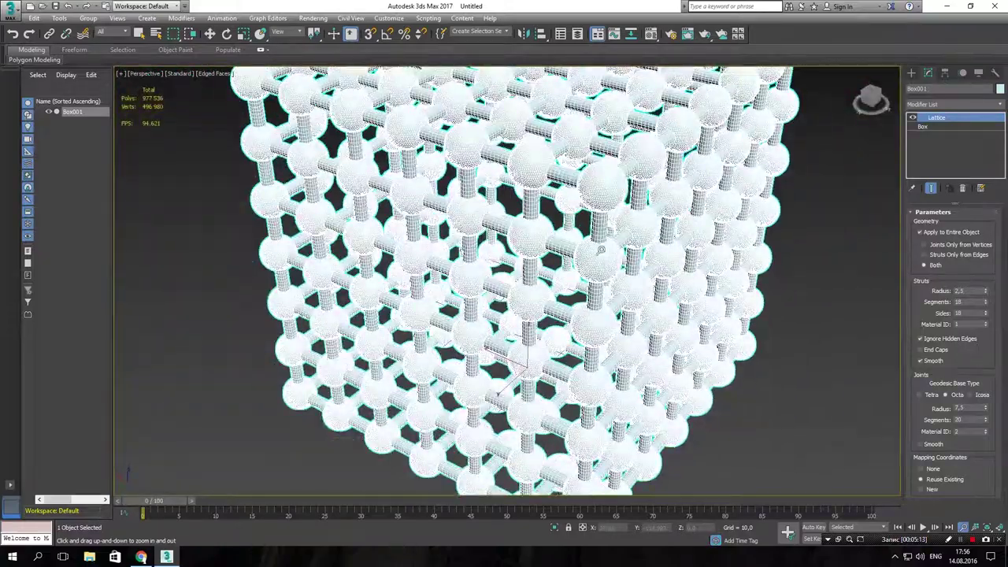
{"action": "scroll", "coordinate": [599, 244], "scroll_direction": "down", "scroll_amount": 5}
{"action": "scroll", "coordinate": [559, 236], "scroll_direction": "up", "scroll_amount": 5}
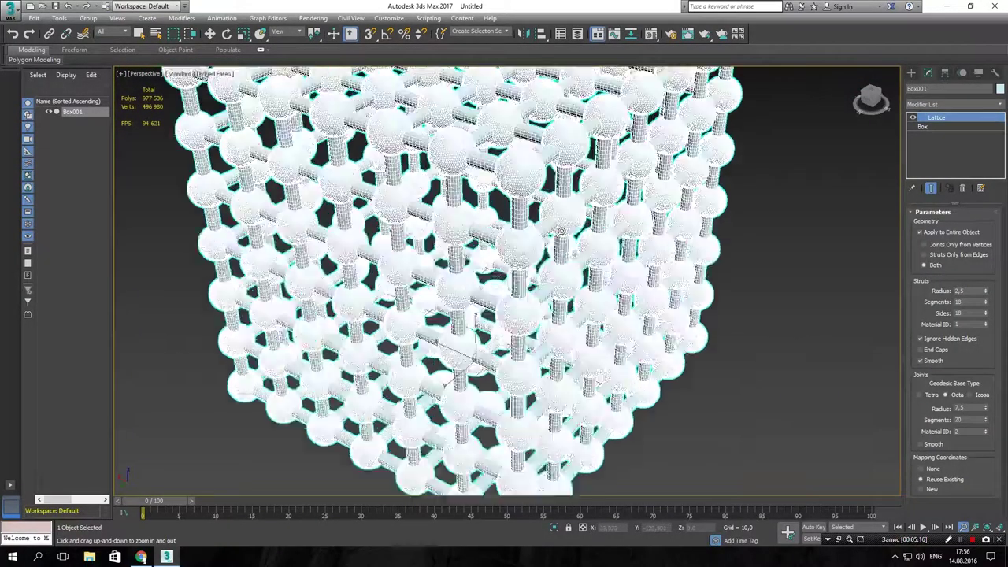
{"action": "scroll", "coordinate": [551, 182], "scroll_direction": "down", "scroll_amount": 5}
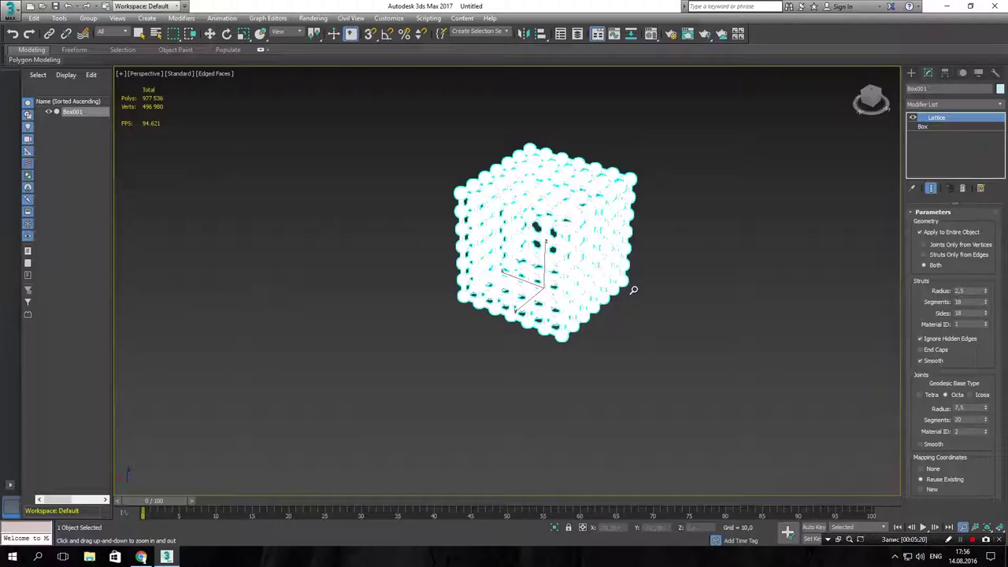
{"action": "left_click_drag", "start_coordinate": [637, 293], "coordinate": [573, 268]}
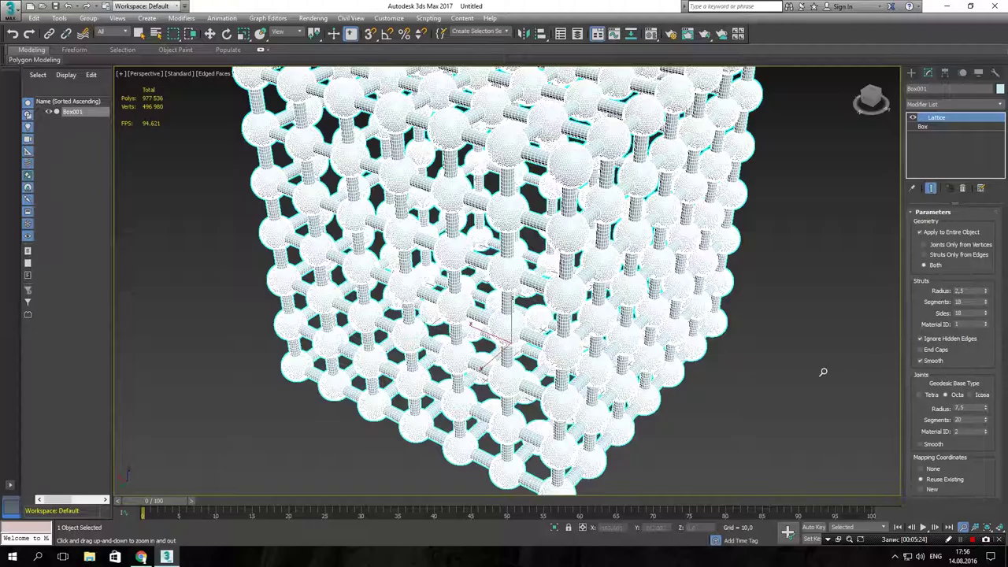
{"action": "left_click_drag", "start_coordinate": [773, 332], "coordinate": [777, 354]}
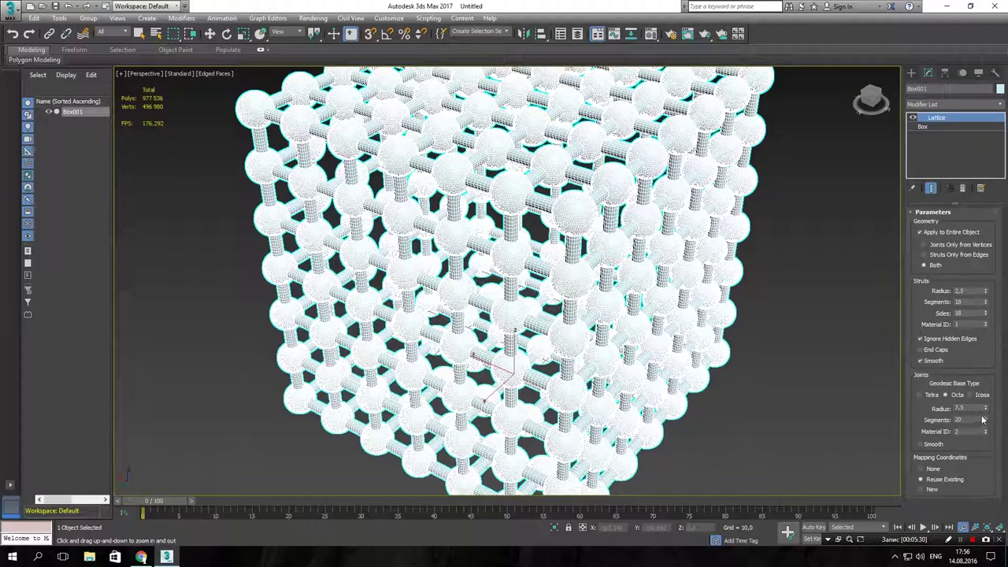
- Cycle the joint base through Tetra, Icosa and Octa, ending on Tetra
{"action": "left_click", "coordinate": [929, 395]}
{"action": "left_click", "coordinate": [983, 395]}
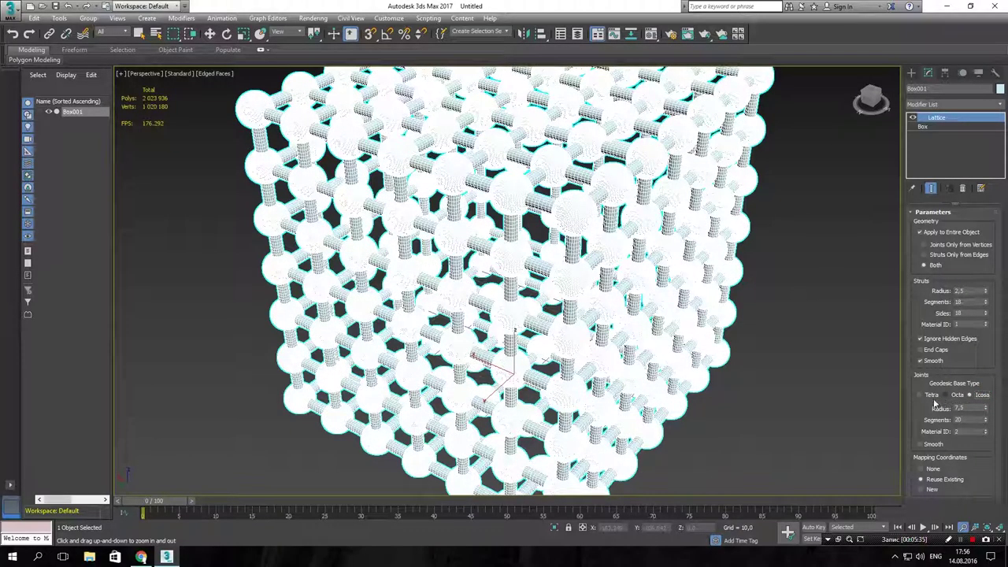
{"action": "left_click", "coordinate": [951, 396]}
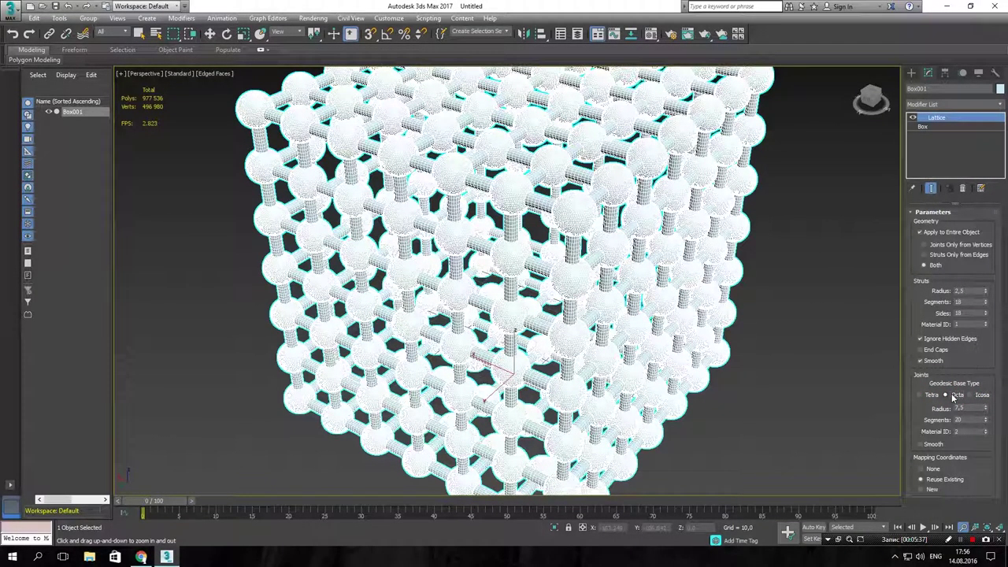
{"action": "left_click", "coordinate": [919, 395]}
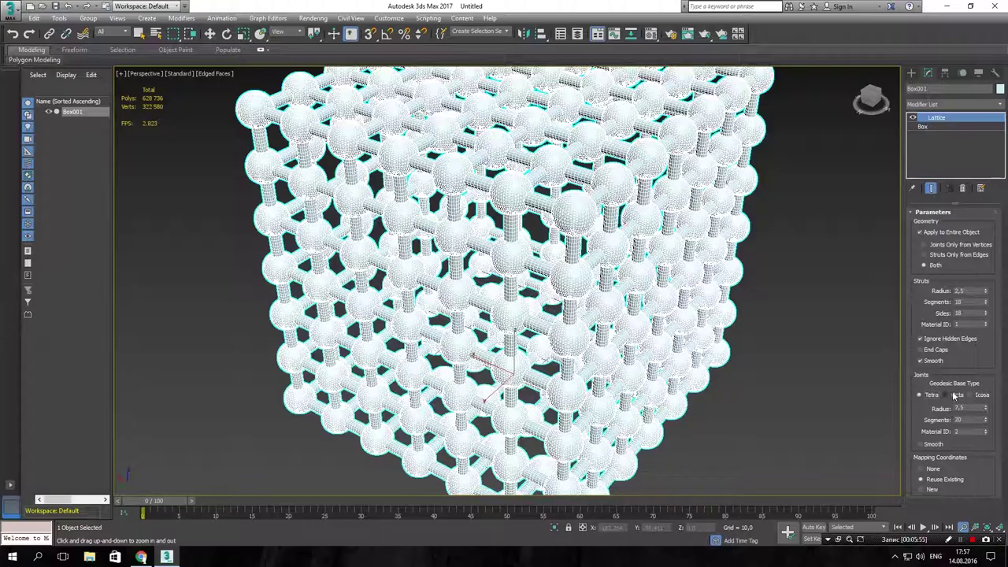
- Edit the joint radius value to 7,0 while keeping the Tetra joint base
{"action": "double_click", "coordinate": [972, 407]}
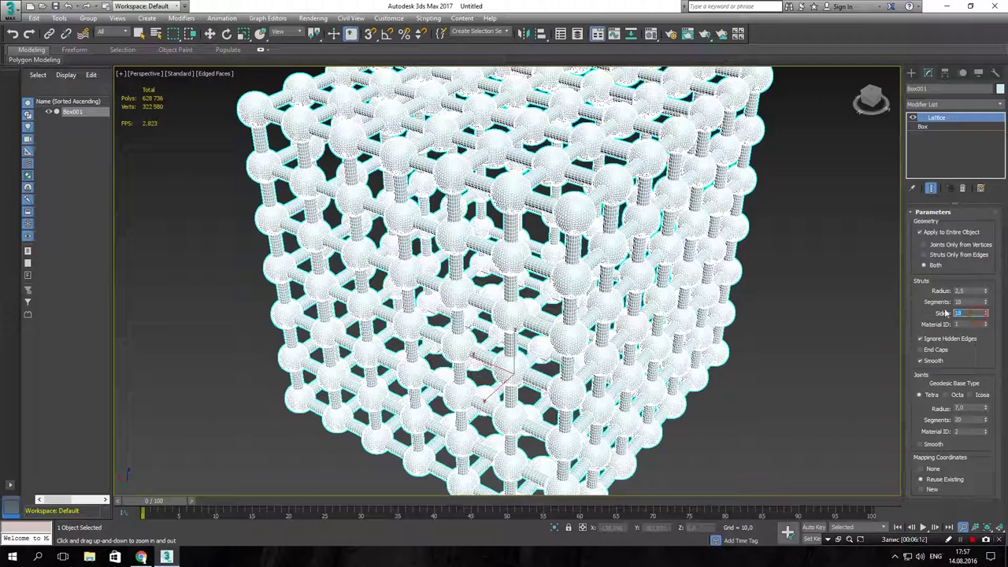
{"action": "left_click", "coordinate": [967, 302]}
{"action": "left_click", "coordinate": [975, 314]}
{"action": "left_click", "coordinate": [918, 393]}
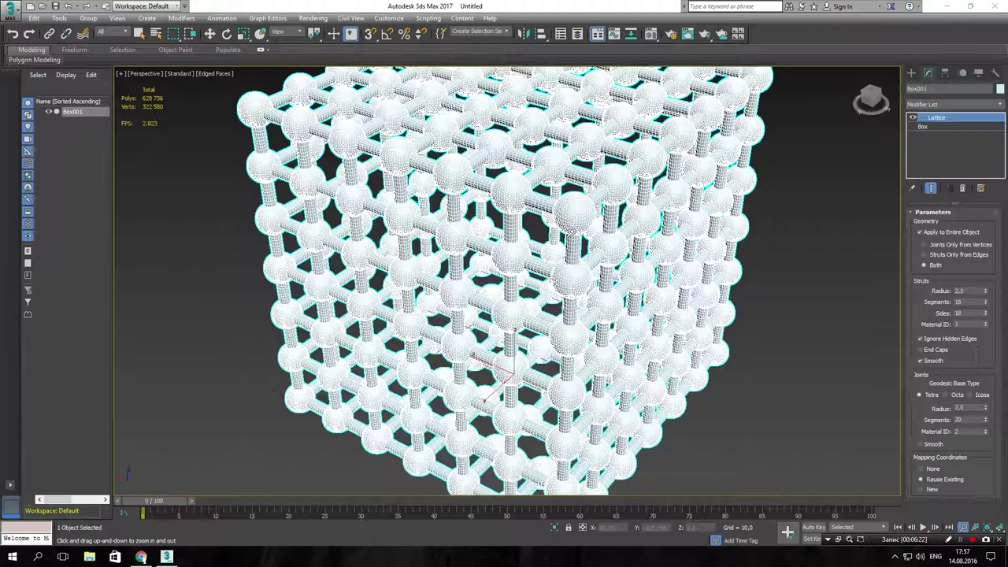
- Turn on Smooth for the lattice joint spheres
{"action": "scroll", "coordinate": [572, 250], "scroll_direction": "up", "scroll_amount": 10}
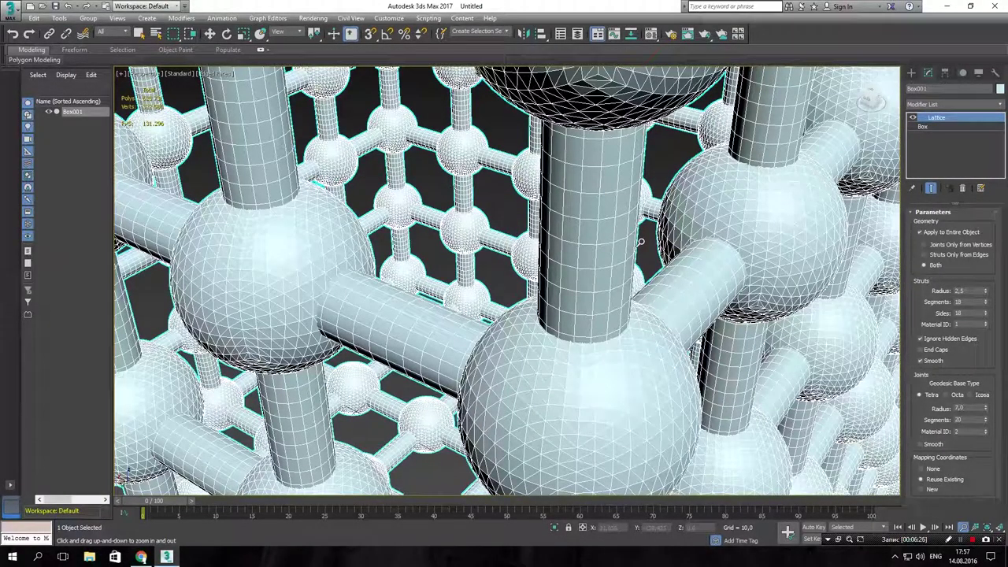
{"action": "scroll", "coordinate": [606, 228], "scroll_direction": "up", "scroll_amount": 3}
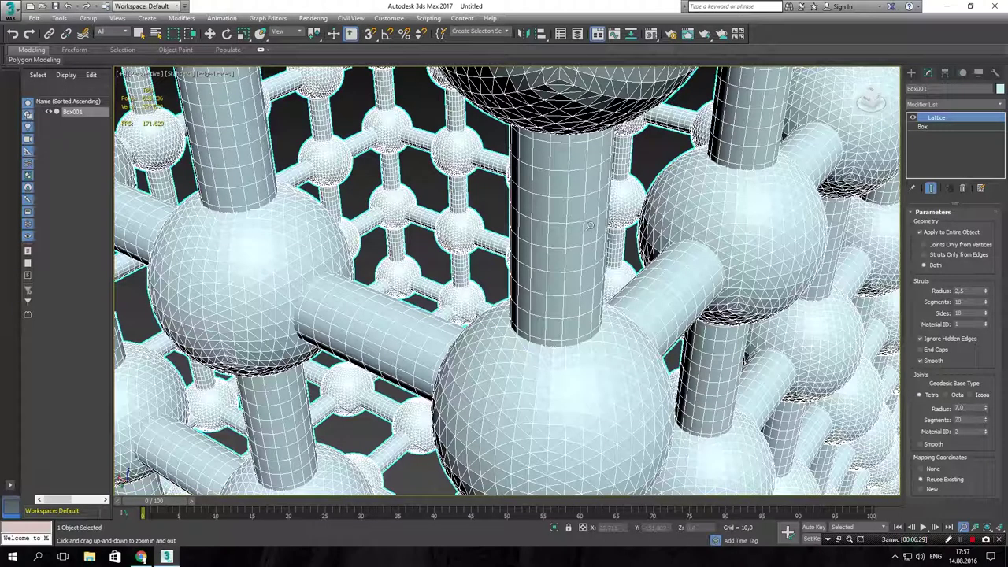
{"action": "scroll", "coordinate": [711, 236], "scroll_direction": "up", "scroll_amount": 5}
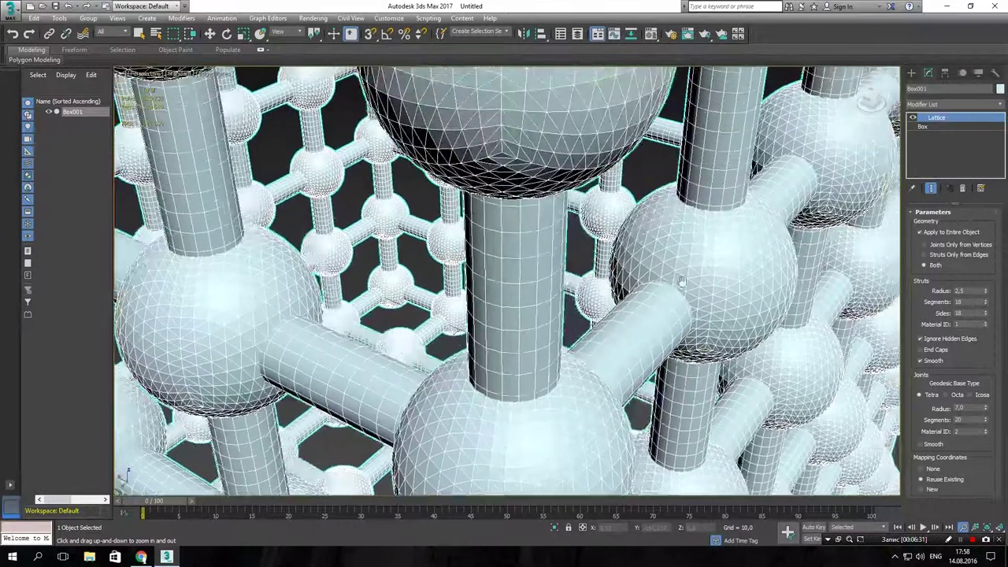
{"action": "scroll", "coordinate": [722, 394], "scroll_direction": "up", "scroll_amount": 2}
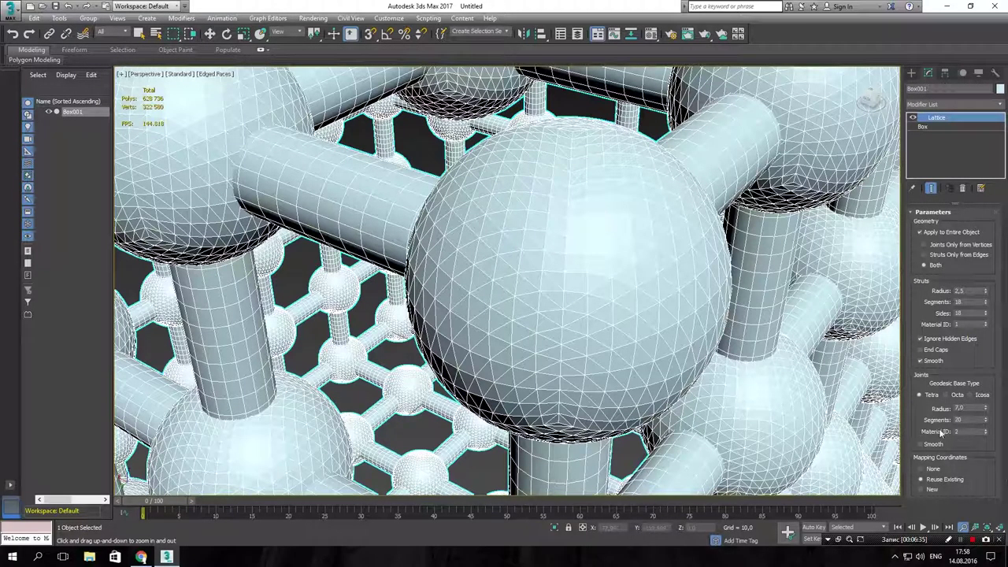
{"action": "double_click", "coordinate": [963, 419]}
{"action": "left_click", "coordinate": [934, 444]}
{"action": "left_click", "coordinate": [921, 445]}
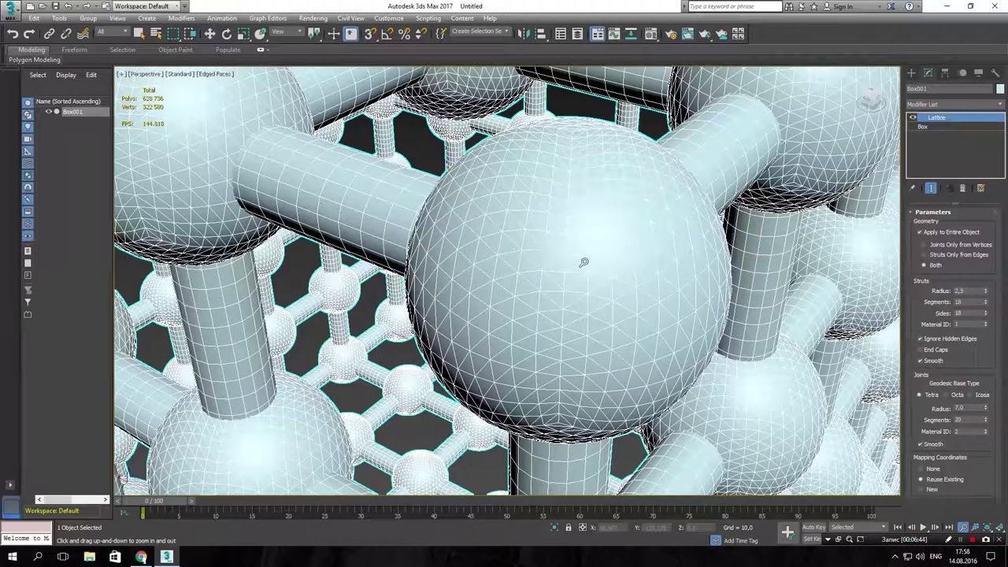
- Shrink the joint radius to a small value, then spin it up to 2,5
{"action": "left_click", "coordinate": [974, 408]}
{"action": "type", "text": "10"}
{"action": "key", "text": "Return"}
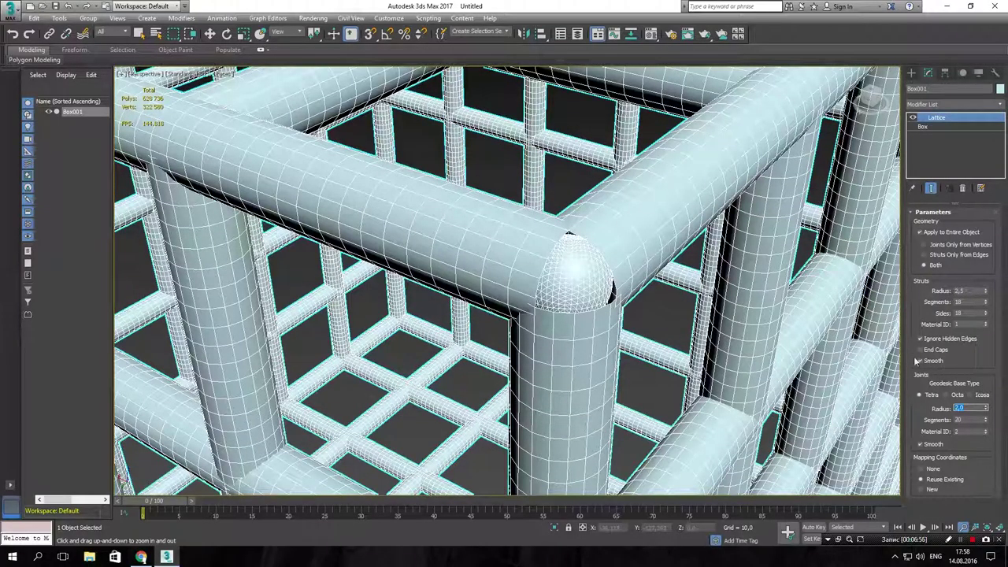
{"action": "left_click_drag", "start_coordinate": [989, 410], "coordinate": [990, 405]}
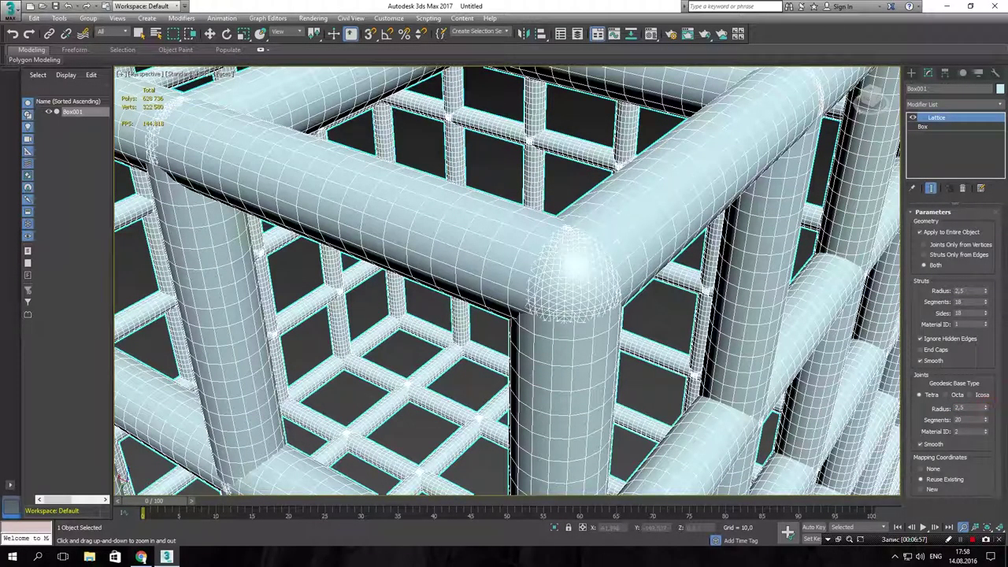
- Switch to the Create panel's Standard Primitives and Select Object mode, then deselect the lattice
{"action": "scroll", "coordinate": [648, 311], "scroll_direction": "down", "scroll_amount": 10}
{"action": "scroll", "coordinate": [646, 307], "scroll_direction": "up", "scroll_amount": 15}
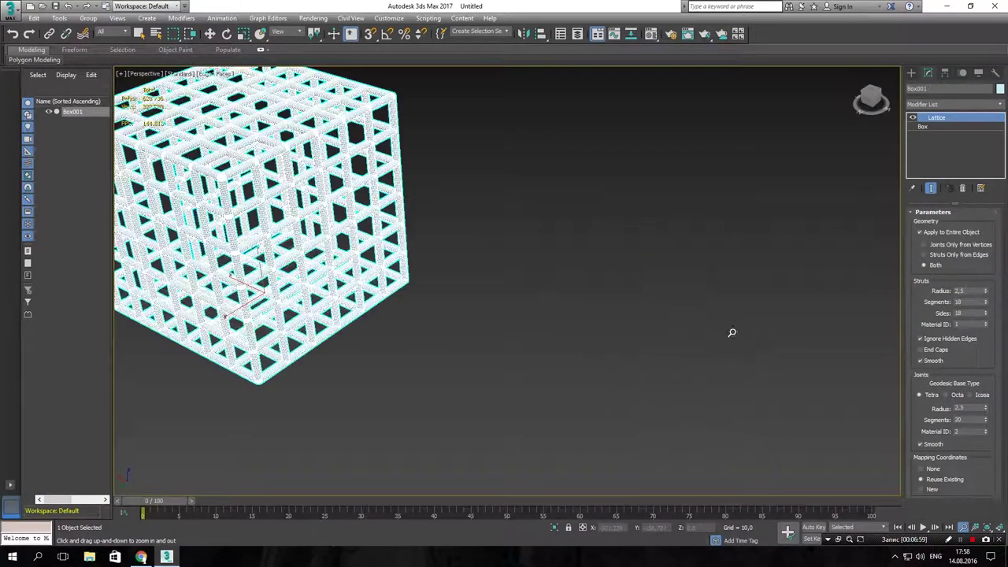
{"action": "left_click_drag", "start_coordinate": [644, 263], "coordinate": [653, 311]}
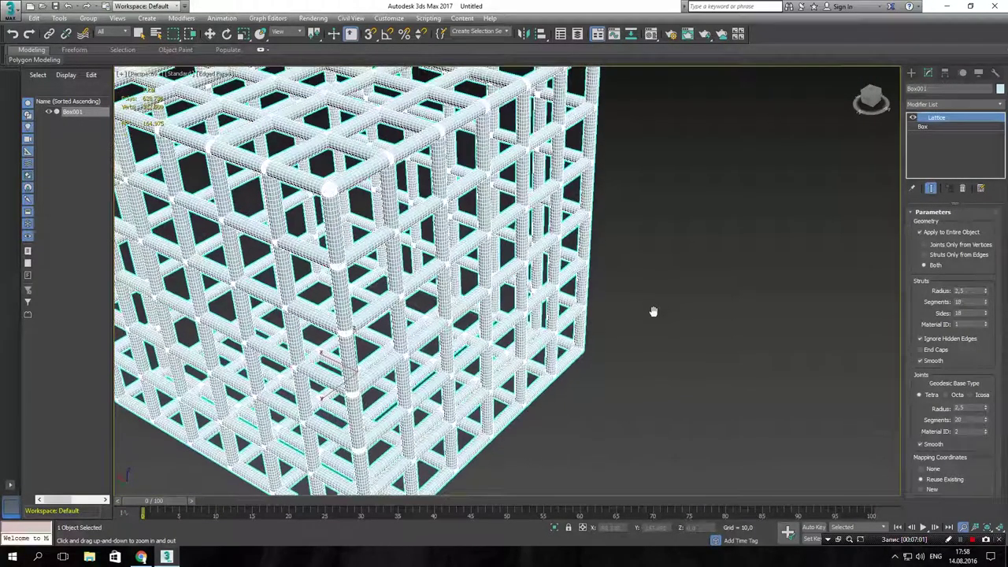
{"action": "left_click", "coordinate": [913, 74]}
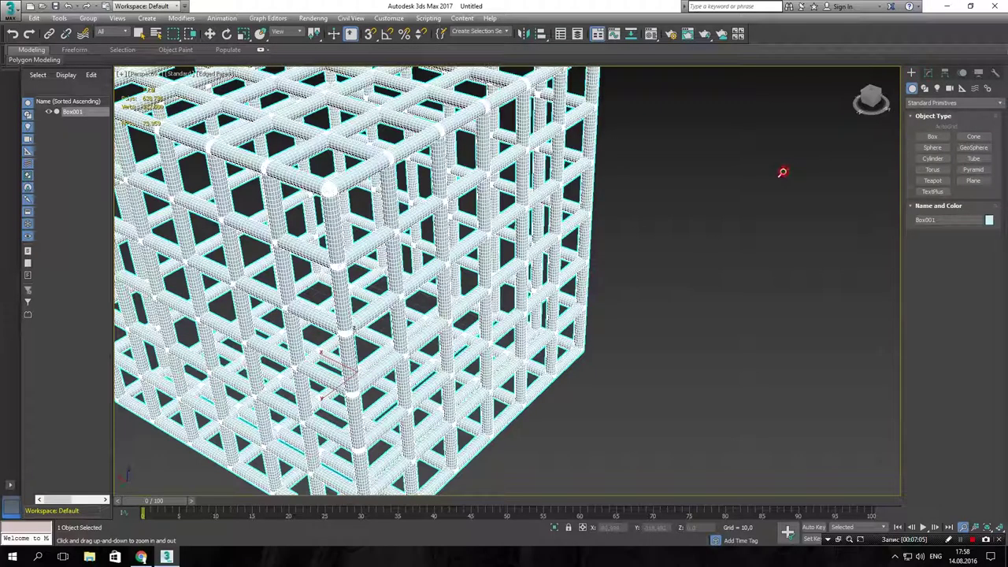
{"action": "left_click", "coordinate": [138, 34]}
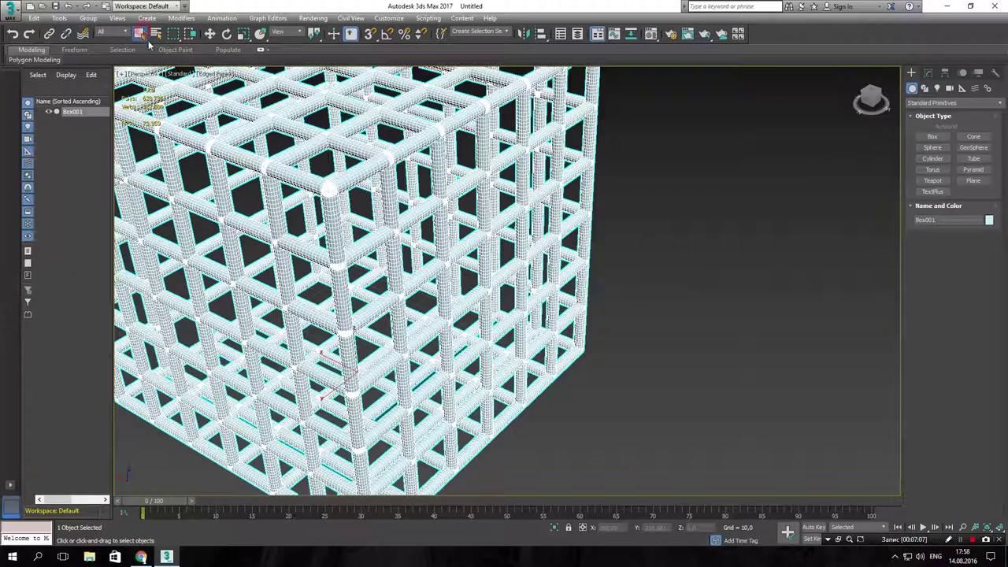
{"action": "left_click", "coordinate": [628, 226]}
- Frame the lattice cube with Z and turn off Edged Faces with F4
{"action": "key", "text": "z"}
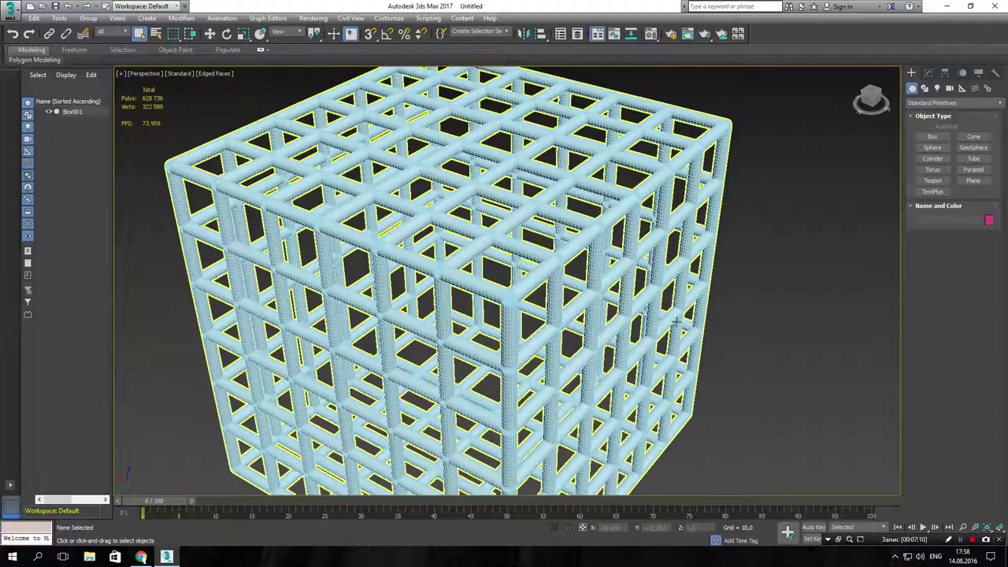
{"action": "key", "text": "F4"}
{"action": "scroll", "coordinate": [797, 323], "scroll_direction": "down", "scroll_amount": 1}
{"action": "middle_click_drag", "start_coordinate": [750, 327], "coordinate": [751, 255]}
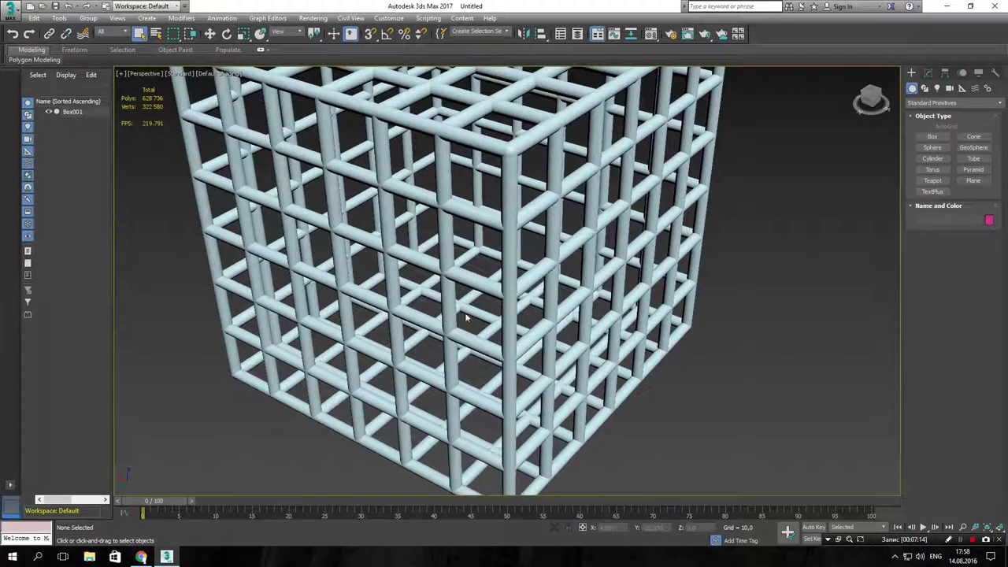
{"action": "scroll", "coordinate": [510, 299], "scroll_direction": "up", "scroll_amount": 5}
{"action": "scroll", "coordinate": [509, 300], "scroll_direction": "up", "scroll_amount": 2}
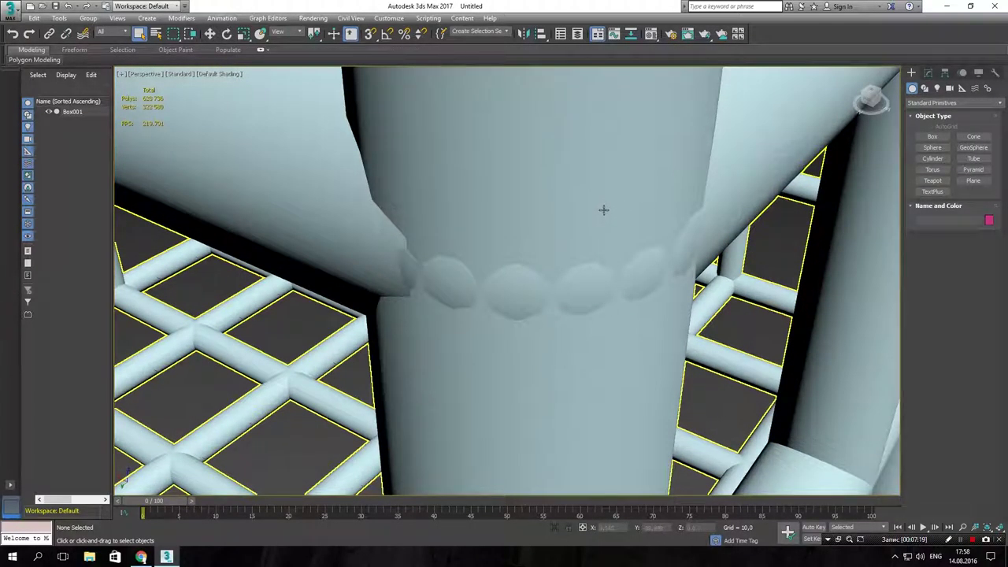
{"action": "scroll", "coordinate": [605, 210], "scroll_direction": "down", "scroll_amount": 3}
{"action": "scroll", "coordinate": [621, 197], "scroll_direction": "up", "scroll_amount": 1}
- Reselect the lattice and bring its Lattice modifier parameters back in the Modify panel
{"action": "left_click", "coordinate": [592, 244]}
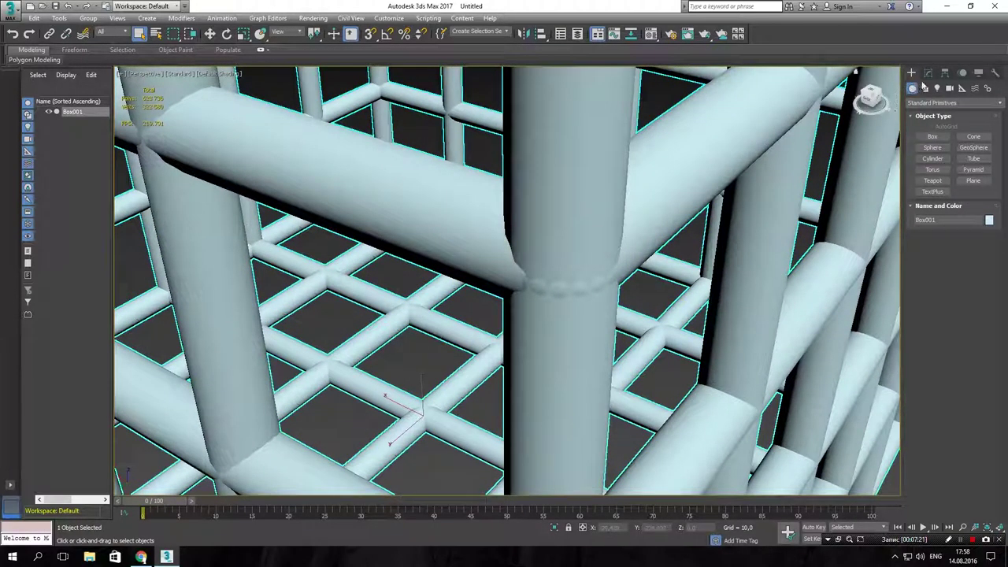
{"action": "left_click", "coordinate": [927, 72]}
{"action": "middle_click_drag", "start_coordinate": [750, 268], "coordinate": [738, 273], "text": "alt"}
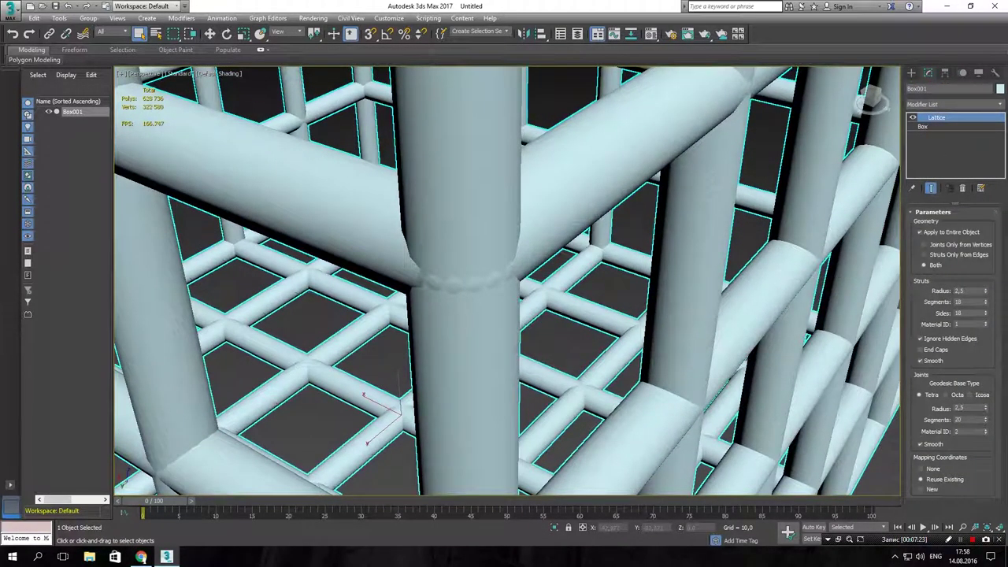
- Try a Struts Radius of 3, return it to 2.5, then raise Joints Radius to 3.0
{"action": "double_click", "coordinate": [976, 292]}
{"action": "type", "text": "3"}
{"action": "key", "text": "Return"}
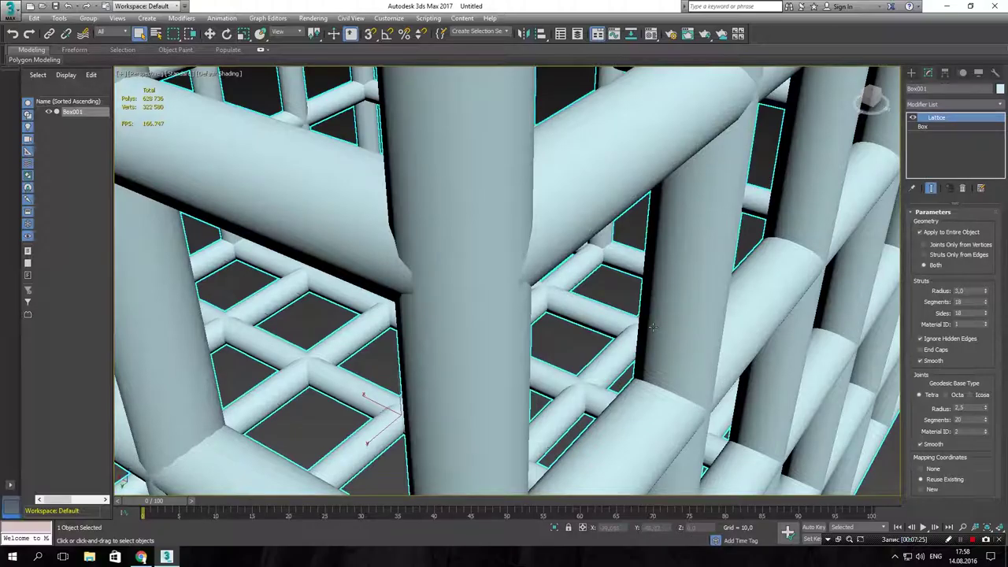
{"action": "left_click_drag", "start_coordinate": [988, 293], "coordinate": [987, 304]}
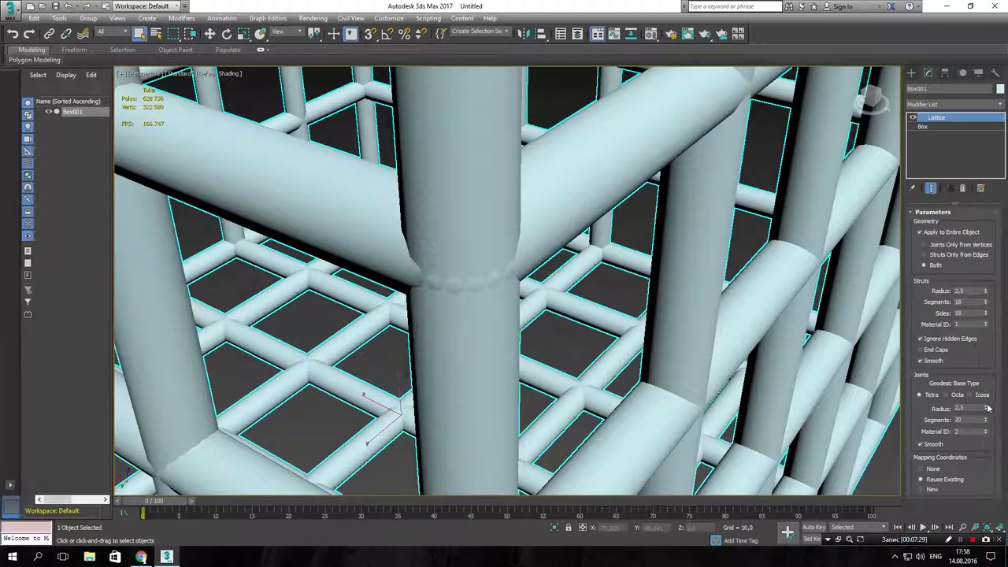
{"action": "left_click_drag", "start_coordinate": [987, 408], "coordinate": [983, 404]}
{"action": "middle_click_drag", "start_coordinate": [740, 366], "coordinate": [727, 331]}
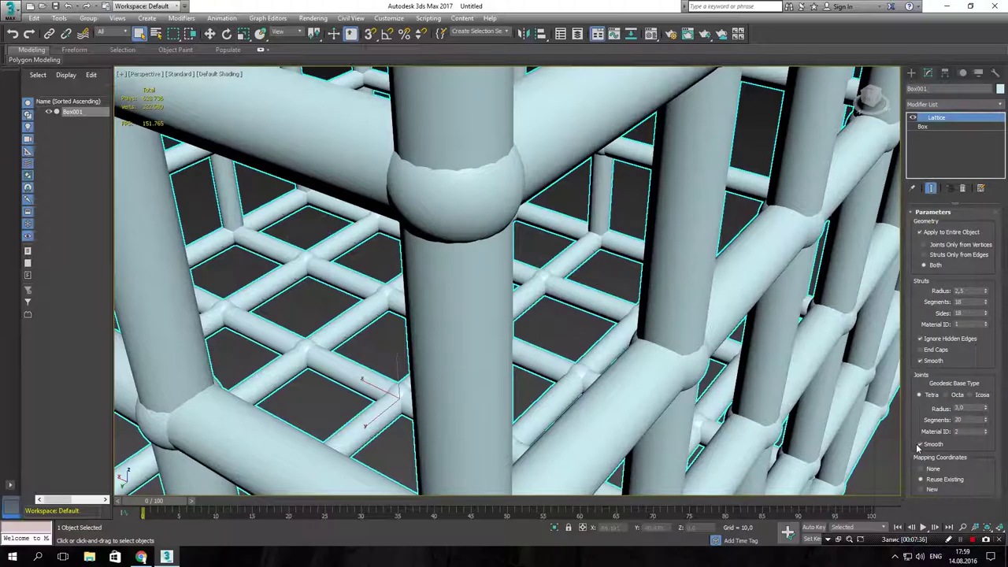
- Set the lattice Joints Segments to 5
{"action": "double_click", "coordinate": [975, 420]}
{"action": "type", "text": "5"}
{"action": "key", "text": "Return"}
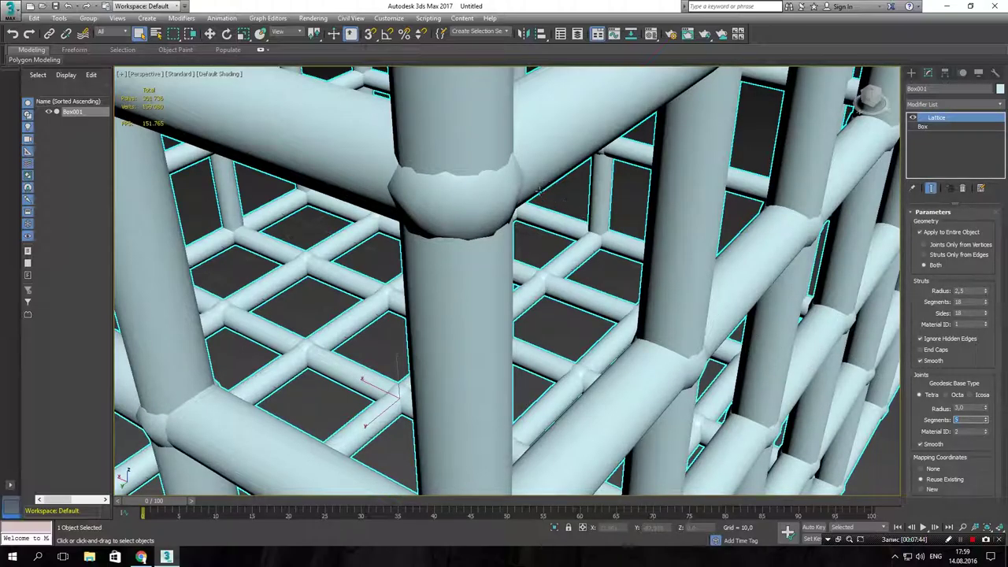
- Reselect the lattice, turn on Edged Faces with F4, and inspect the joints
{"action": "left_click", "coordinate": [551, 247]}
{"action": "left_click", "coordinate": [517, 236]}
{"action": "key", "text": "F4"}
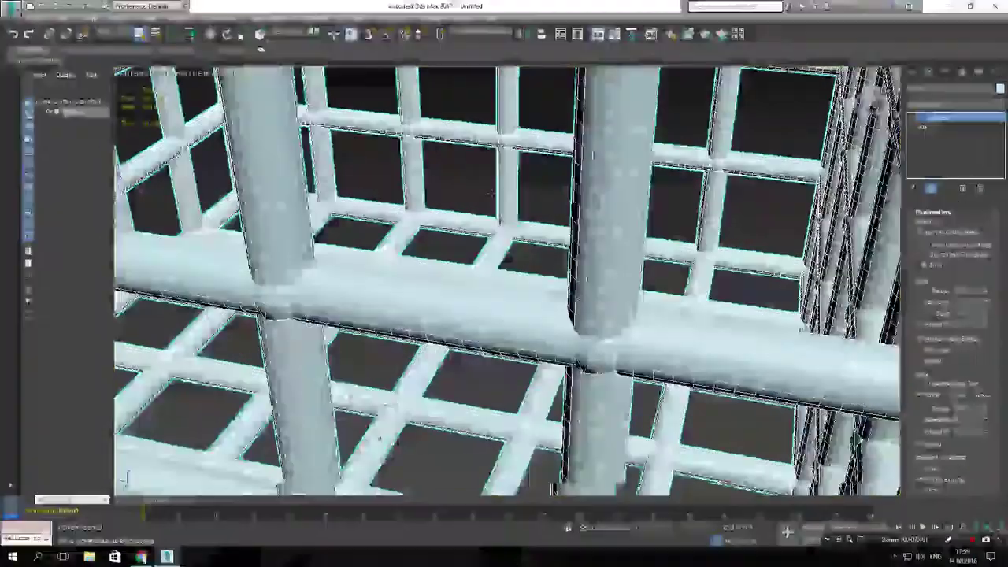
{"action": "middle_click_drag", "start_coordinate": [491, 194], "coordinate": [533, 308], "text": "alt"}
{"action": "scroll", "coordinate": [501, 272], "scroll_direction": "up", "scroll_amount": 5}
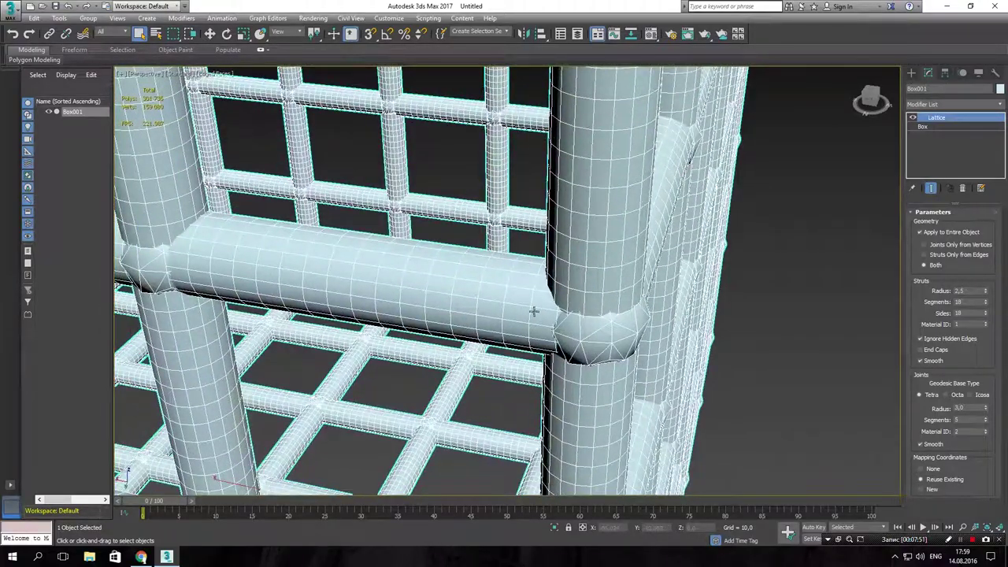
{"action": "middle_click_drag", "start_coordinate": [645, 315], "coordinate": [647, 246]}
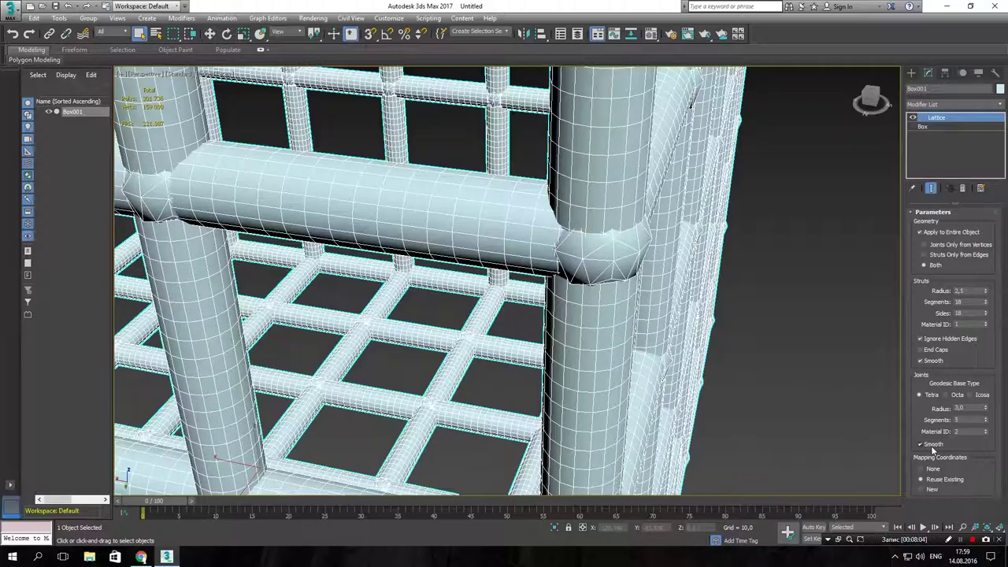
- Leave the Joints Smooth checkbox unchecked so the 5-segment joints render faceted
{"action": "left_click", "coordinate": [920, 444]}
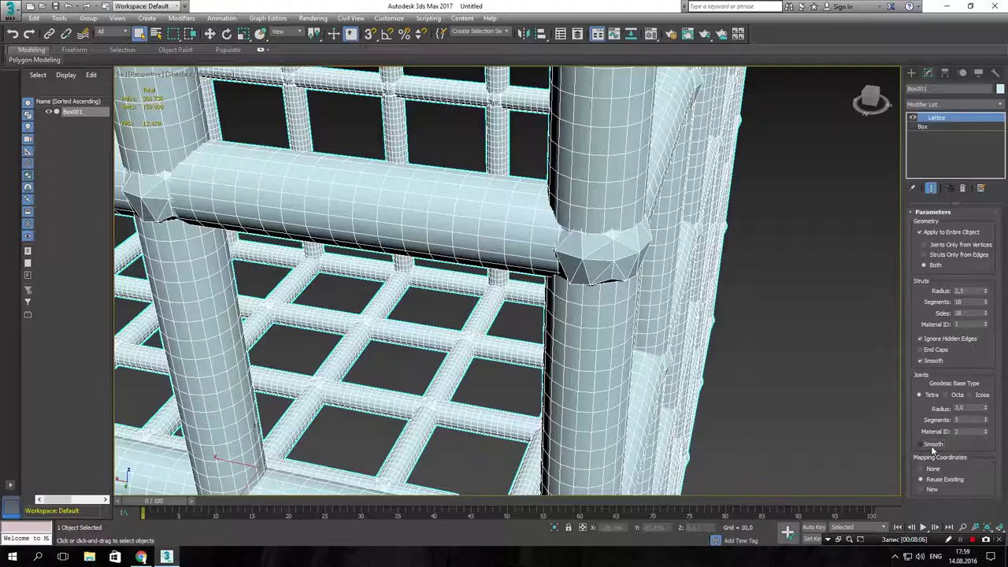
{"action": "left_click", "coordinate": [920, 444]}
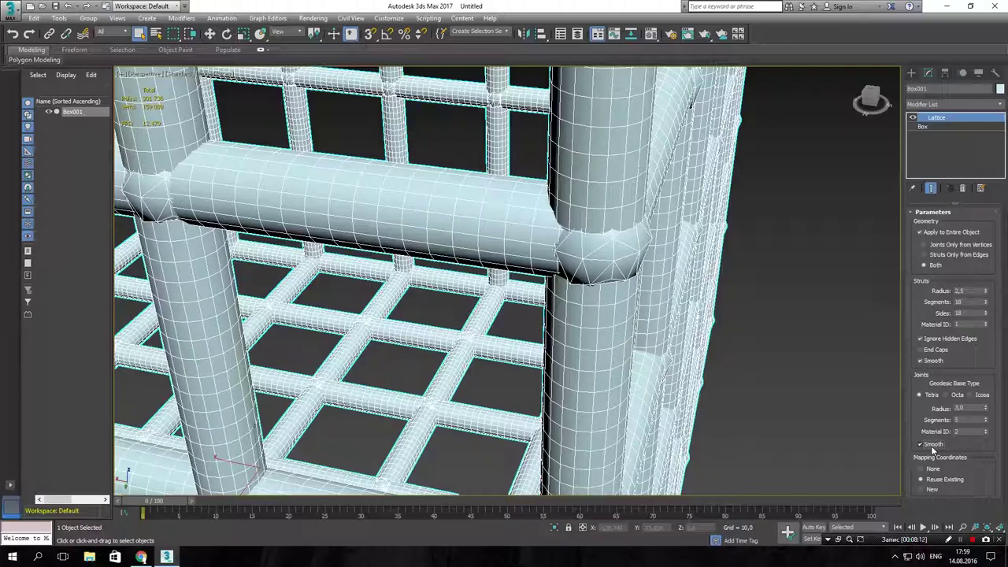
{"action": "left_click", "coordinate": [920, 444]}
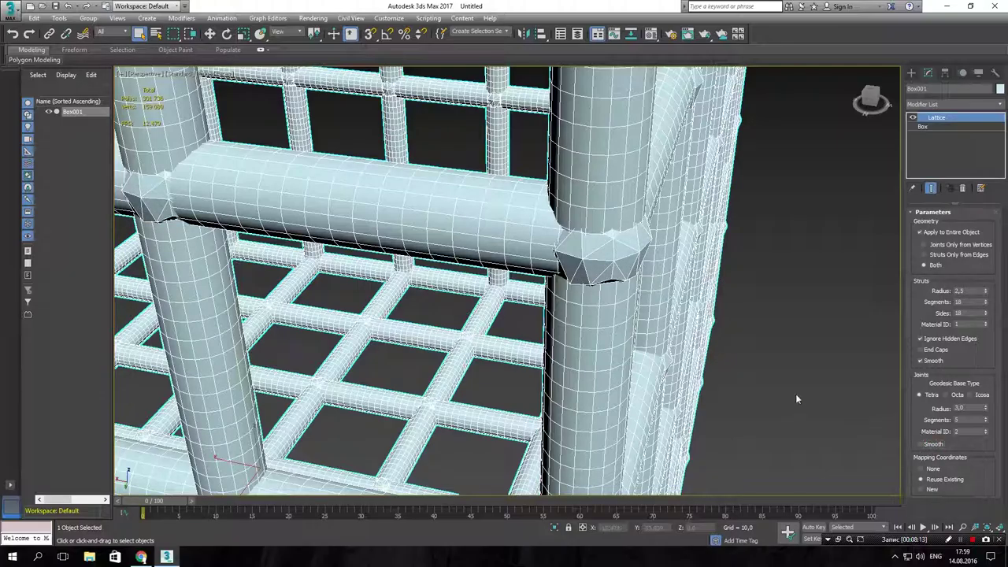